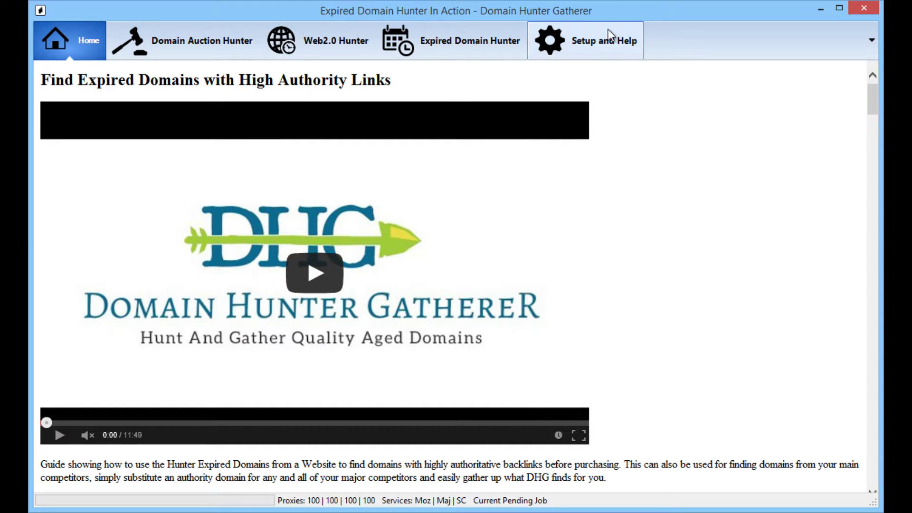
Open the Setup and Help settings to show the API service and proxy list panels.
left_click(603, 42)
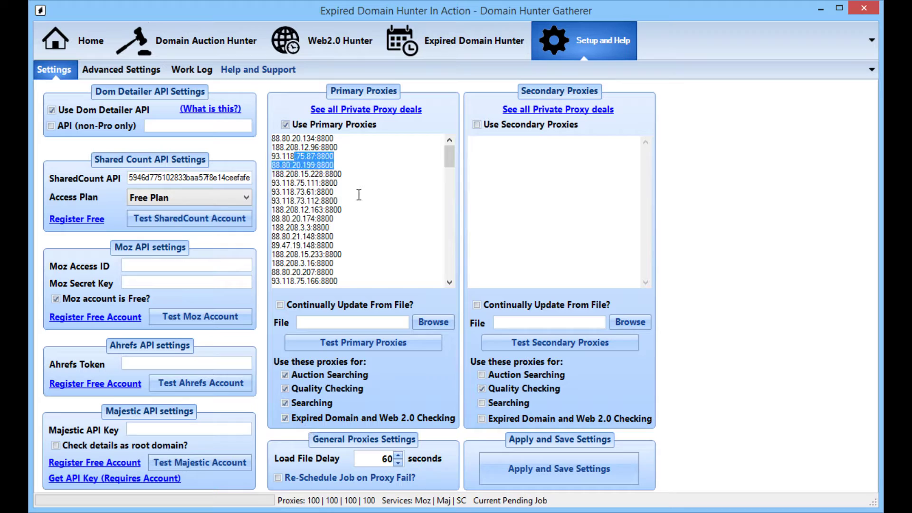
left_click(387, 196)
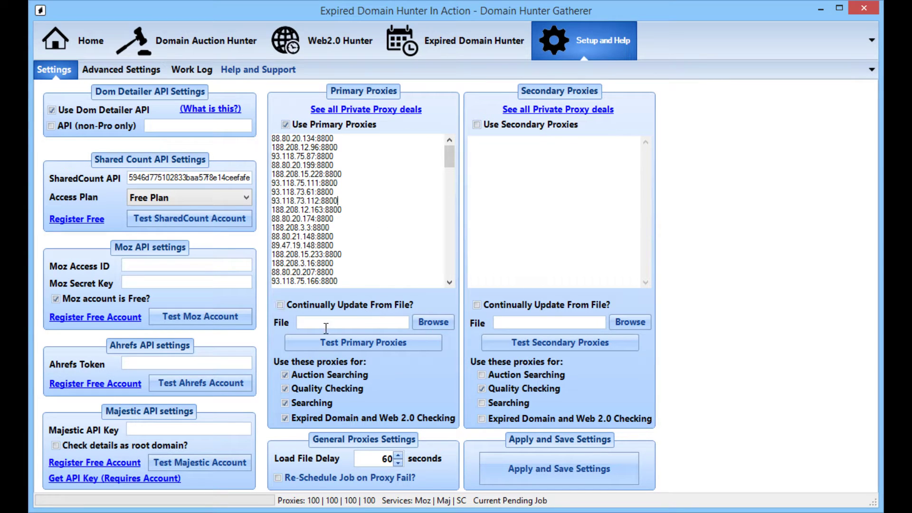
left_click(137, 71)
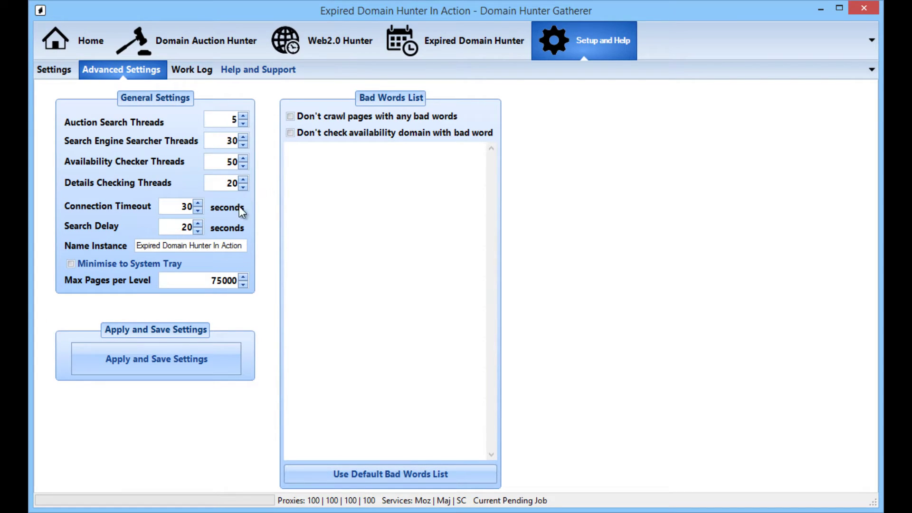
left_click(431, 38)
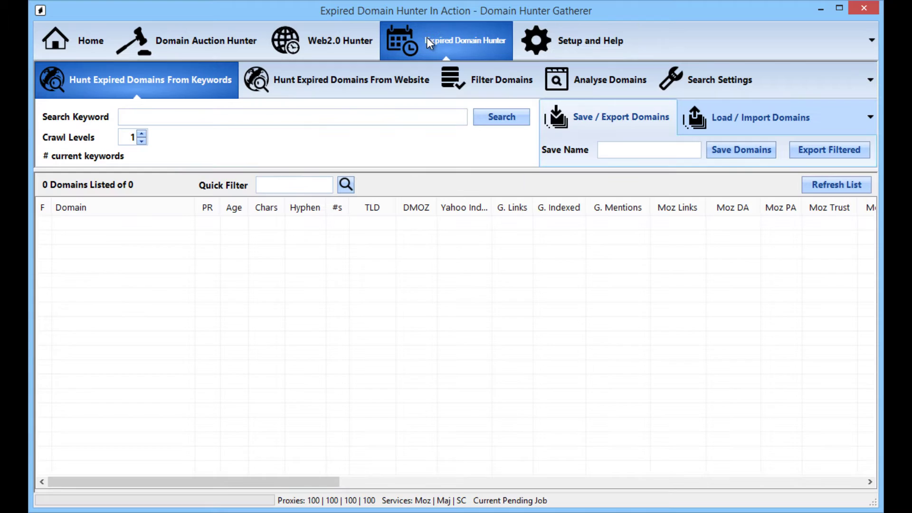
left_click(543, 51)
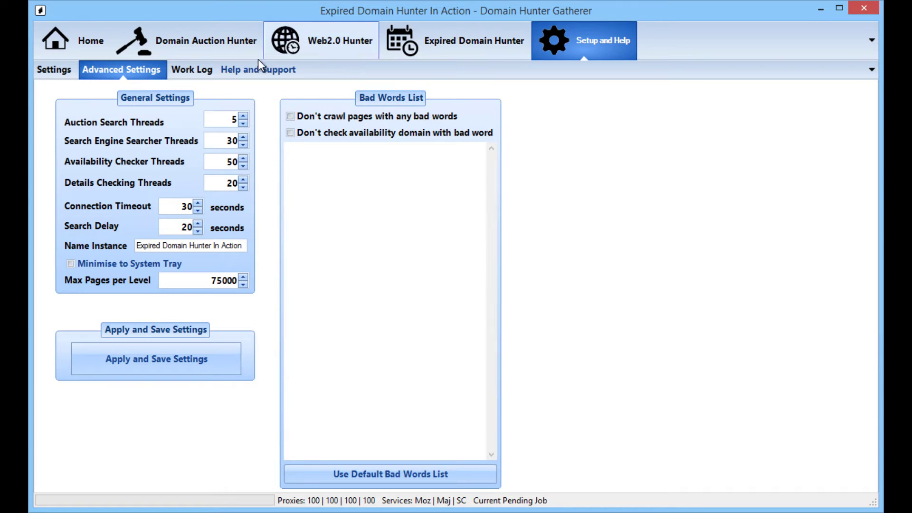
left_click(54, 69)
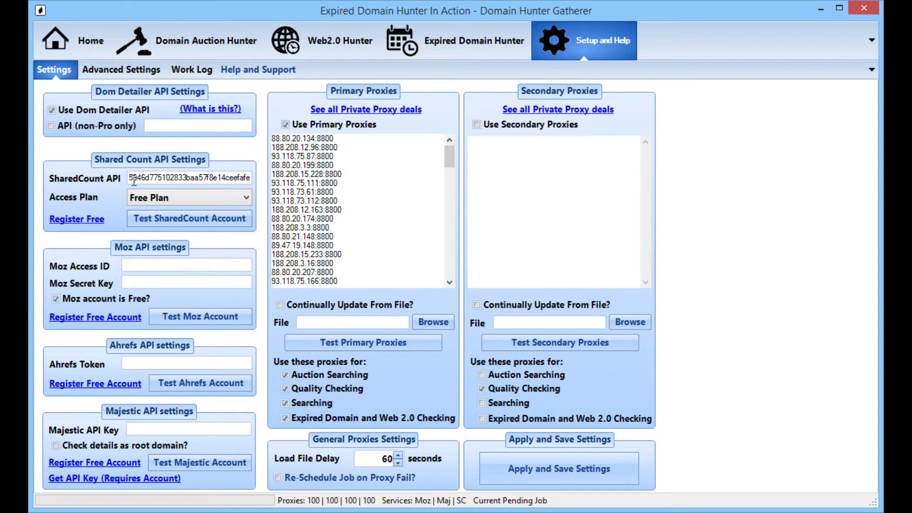
Switch to keyword hunting and enter 'self build' as the search keyword.
left_click(431, 42)
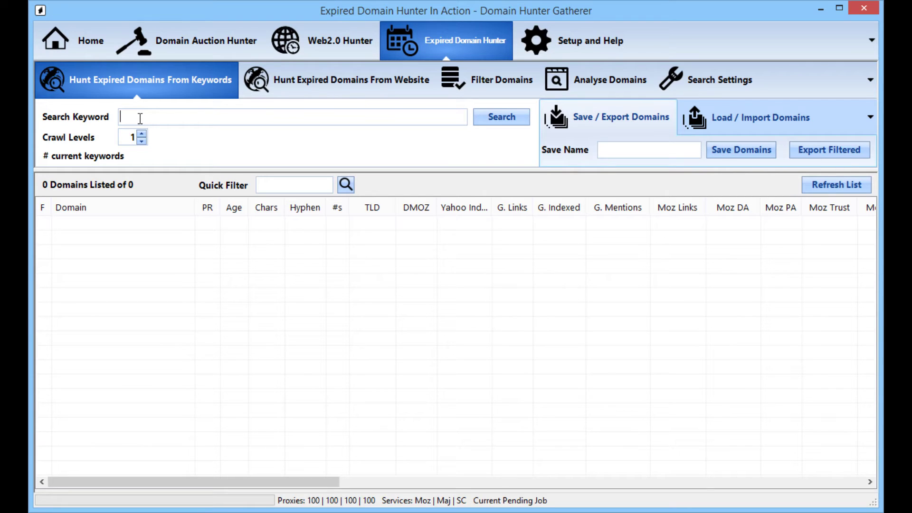
type("self build")
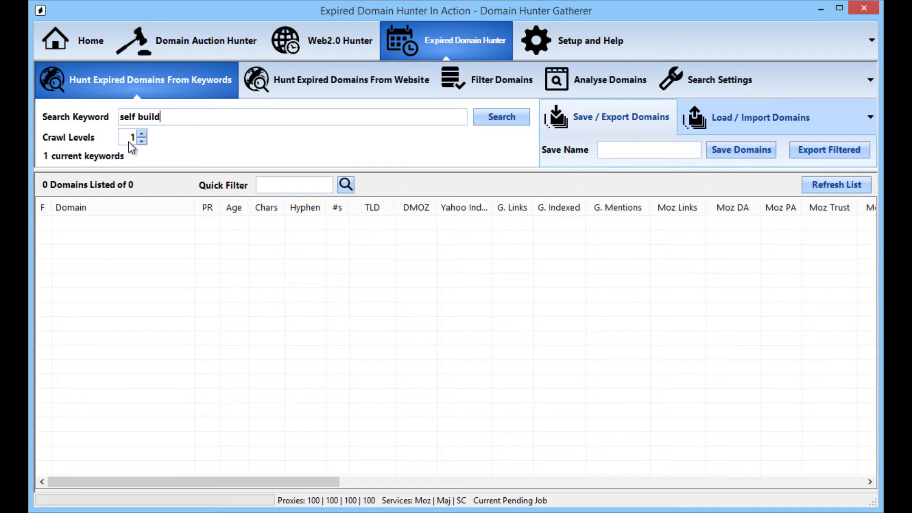
left_click_drag(171, 117, 96, 116)
left_click_drag(177, 117, 112, 118)
left_click(193, 120)
Launch the 'self build' expired domain hunt with the Search button.
left_click(494, 119)
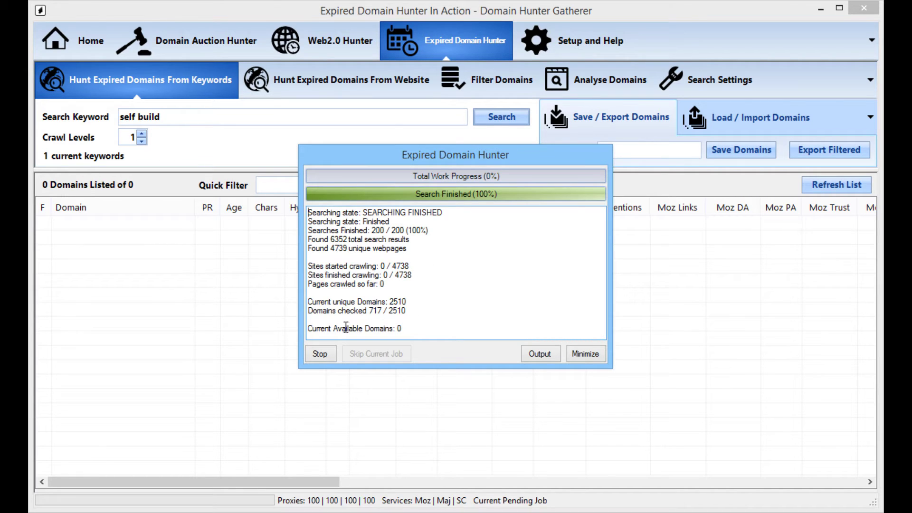
Select all with Ctrl+A while the hunt finishes checking all 31888 domains.
key("ctrl+a")
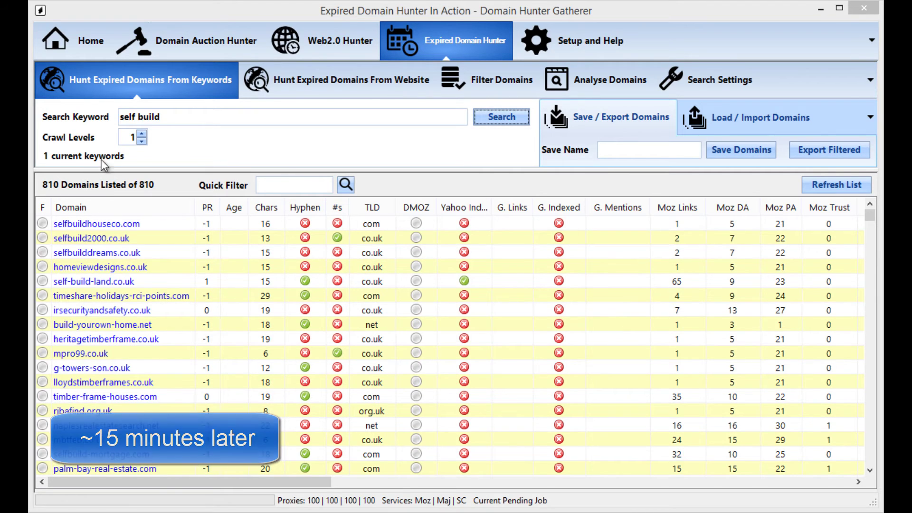
Select and then deselect the 'self build' keyword text as the 810 results load.
triple_click(149, 116)
left_click(149, 116)
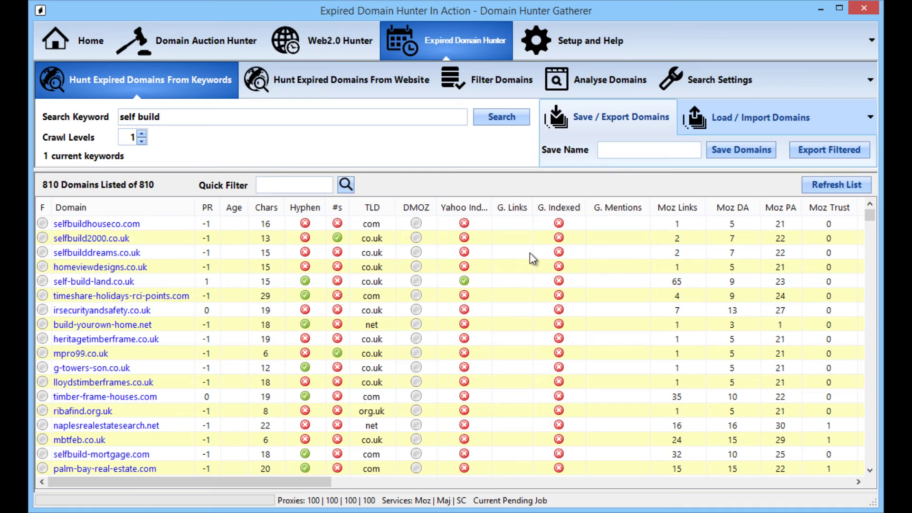
Add a Moz Domain Authority filter with minimum 30, leaving 6 of 810 domains.
left_click(471, 84)
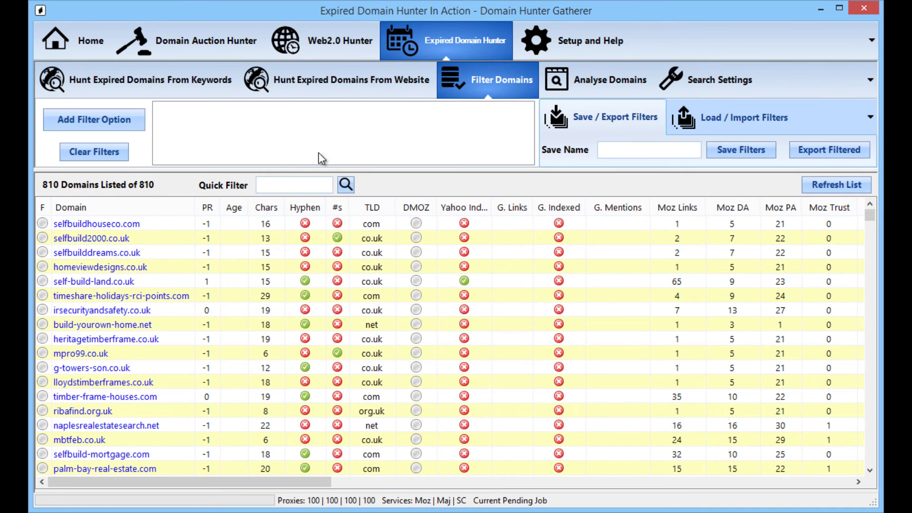
left_click(93, 119)
left_click_drag(384, 219, 329, 106)
left_click(398, 129)
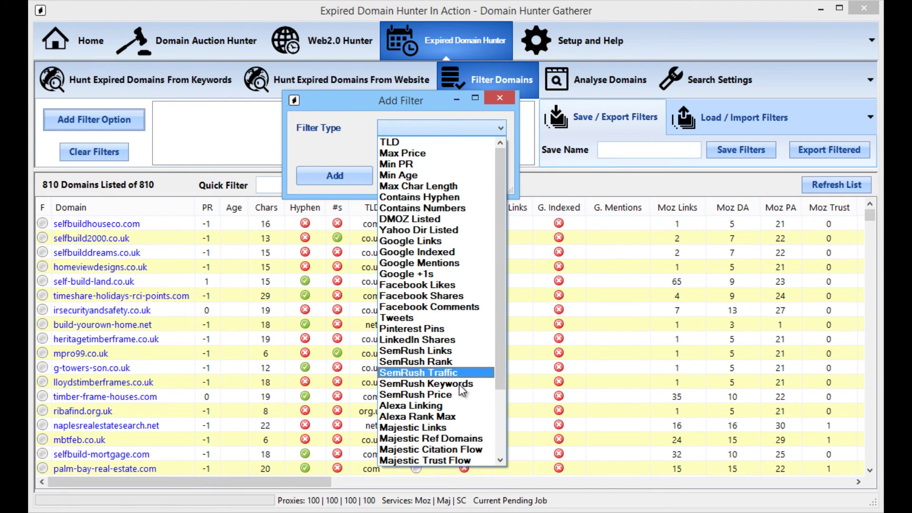
scroll(428, 309, "down", 2)
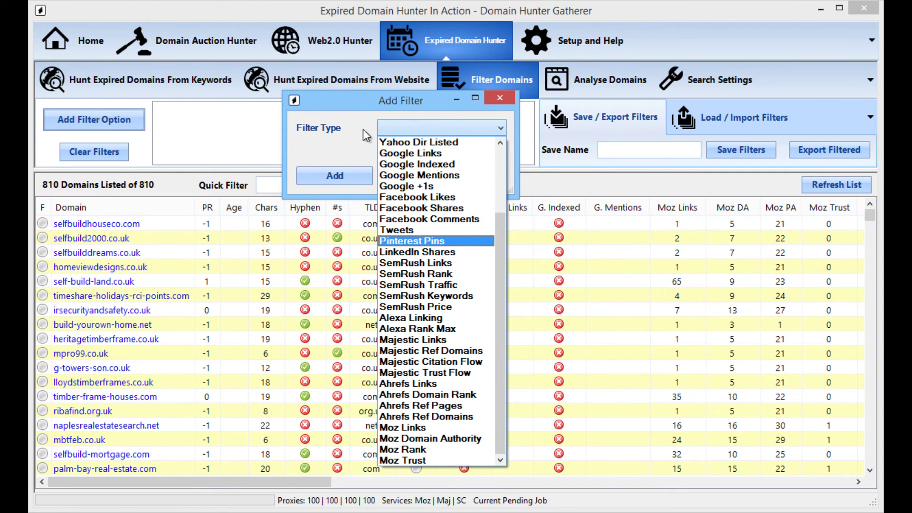
left_click(400, 437)
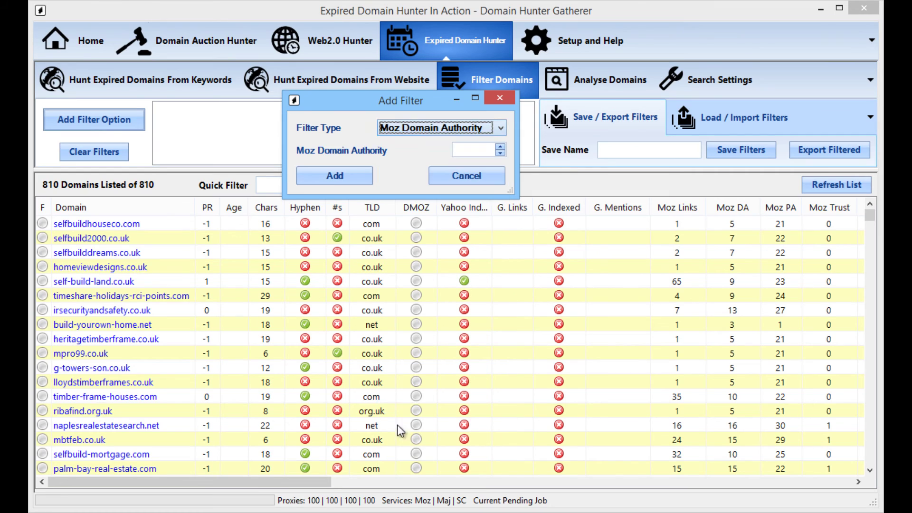
left_click(474, 152)
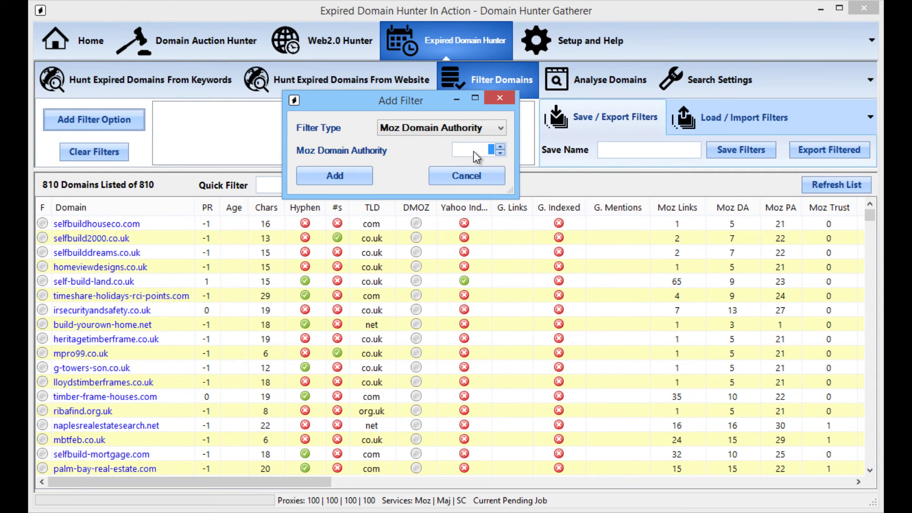
type("30")
left_click(335, 176)
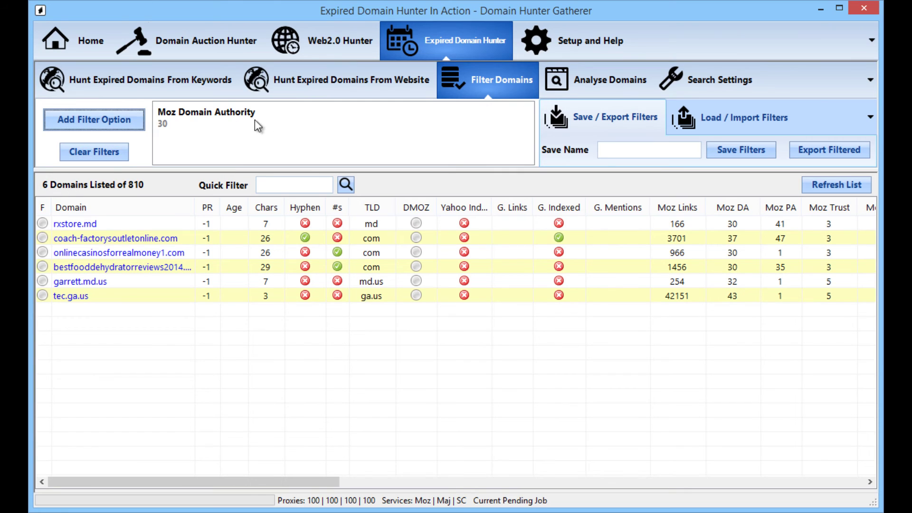
Replace the Moz DA filter with a Majestic Trust Flow 20 filter, leaving 29 domains.
left_click(95, 152)
left_click(133, 120)
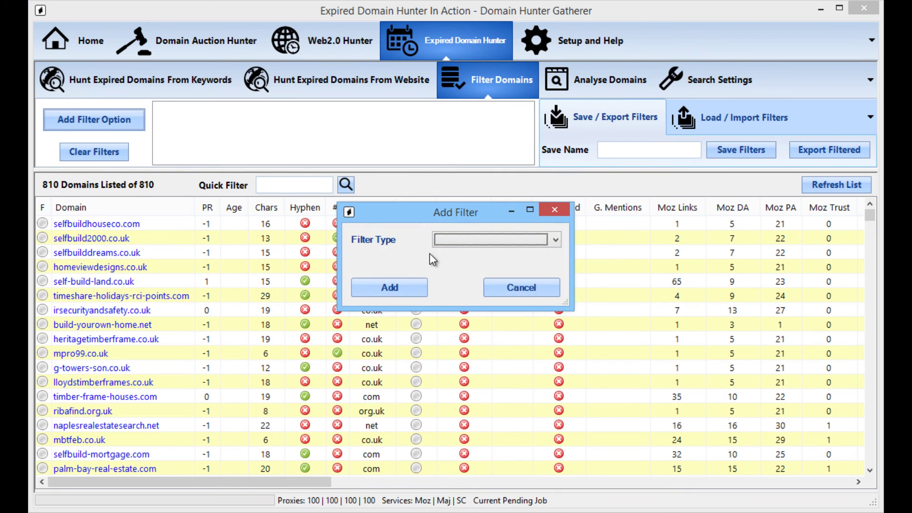
left_click(458, 238)
left_click(485, 506)
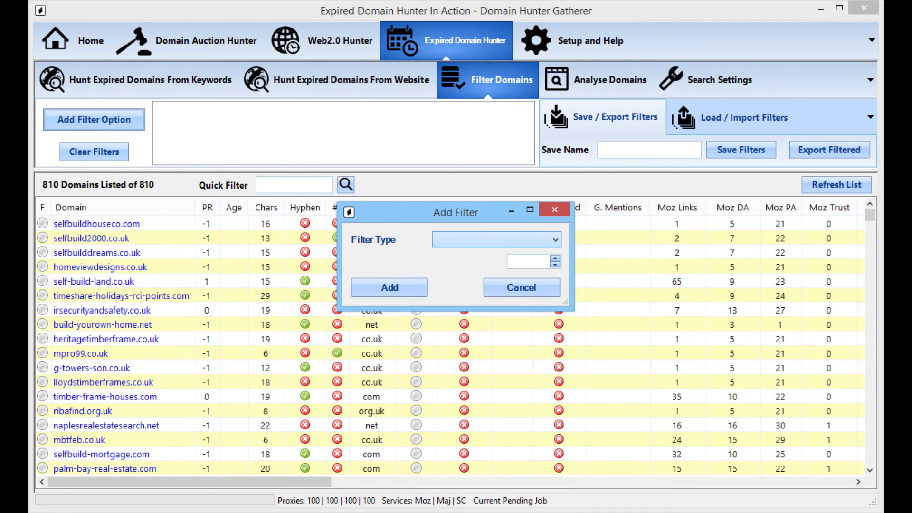
key("Tab")
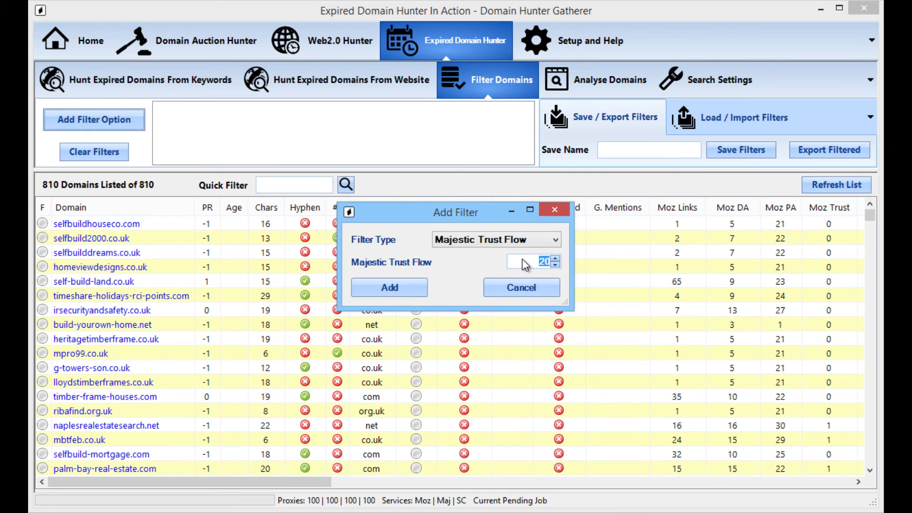
left_click(397, 290)
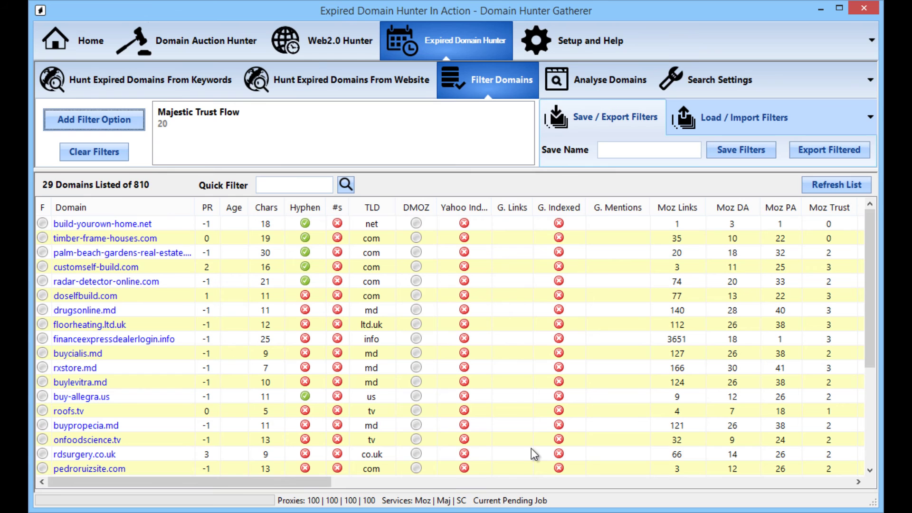
Sort the 29 domains descending by Maj. TF, then by Moz DA, led by coach-factorysoutletonline.com.
left_click_drag(247, 482, 443, 486)
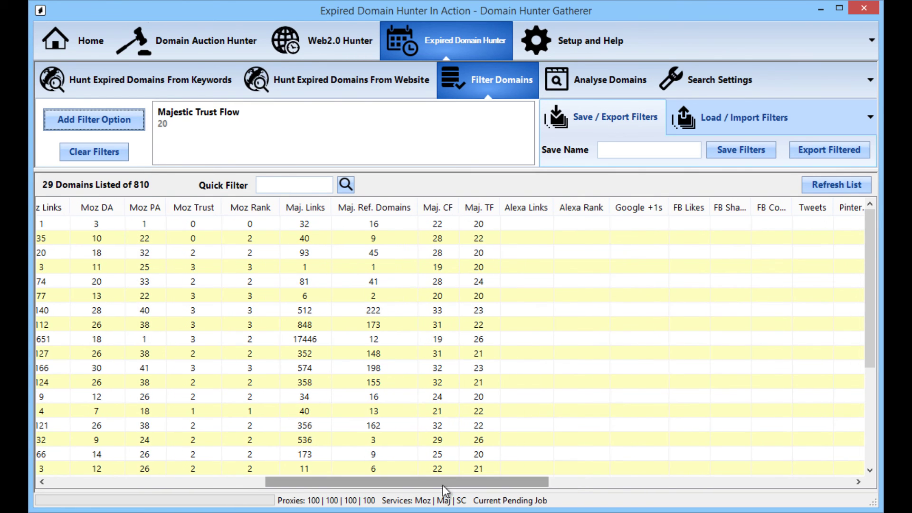
left_click(479, 210)
left_click(483, 212)
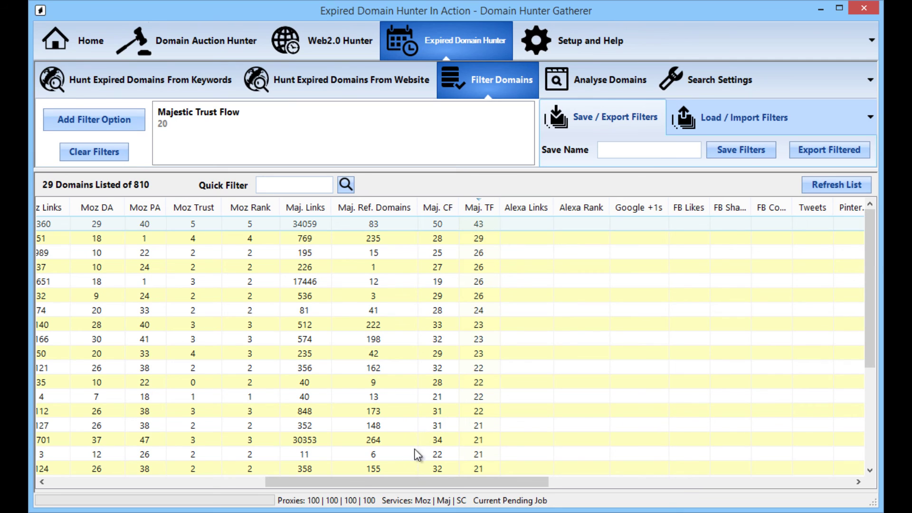
left_click_drag(397, 481, 369, 480)
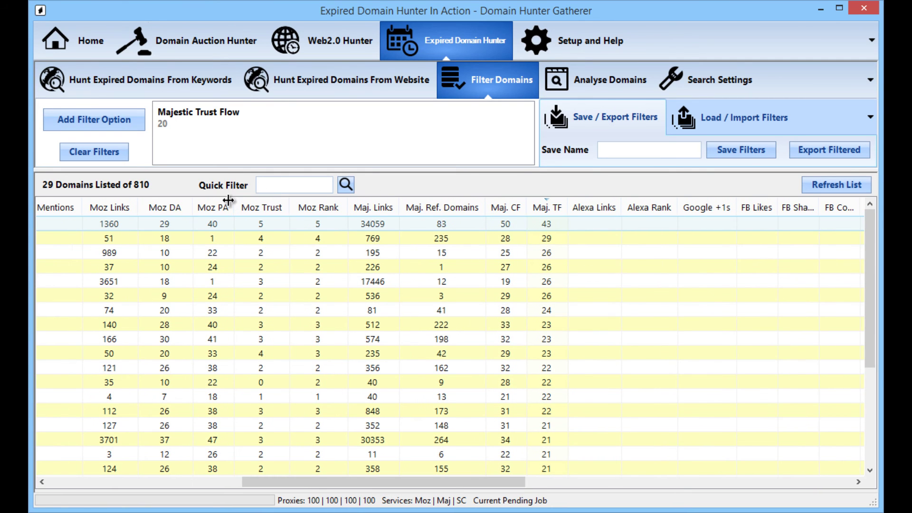
left_click(174, 209)
left_click(174, 211)
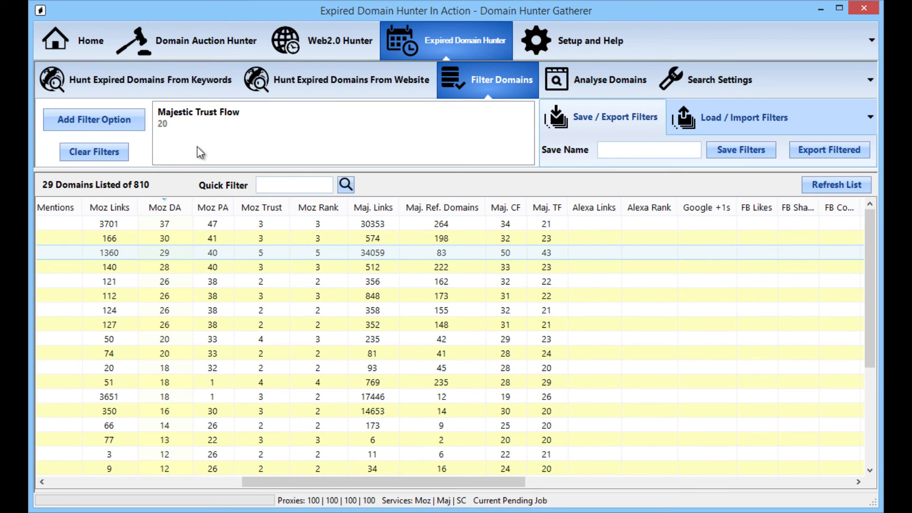
left_click(166, 222)
left_click(228, 479)
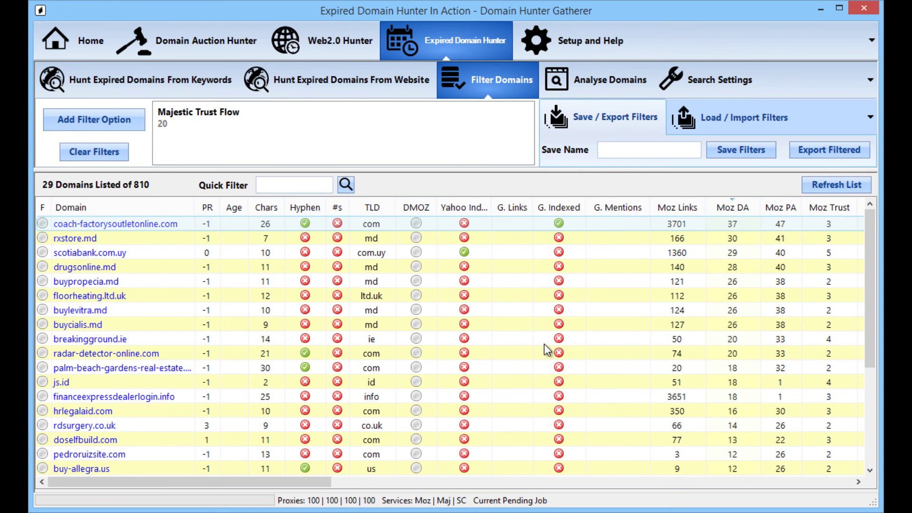
Clear the Trust Flow filter, sort by G. Indexed, and filter to the 15 Google-indexed domains.
left_click(555, 208)
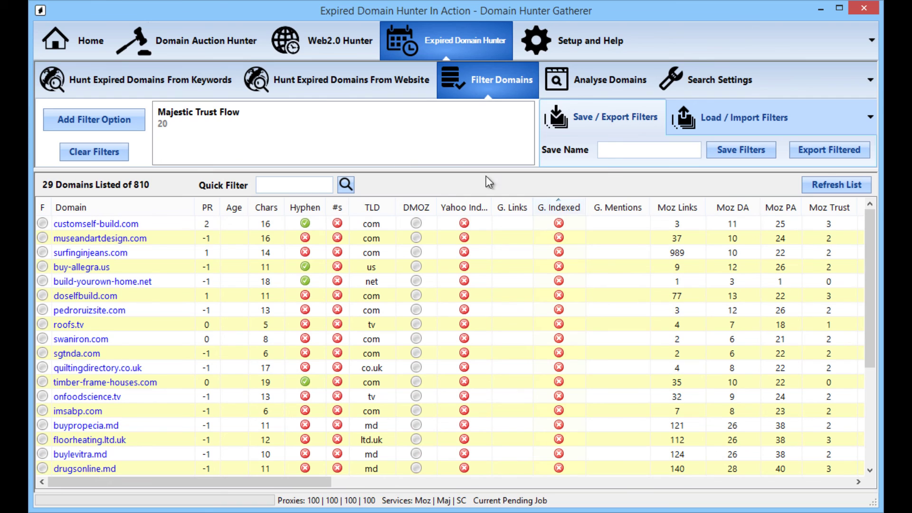
left_click(94, 152)
left_click(551, 209)
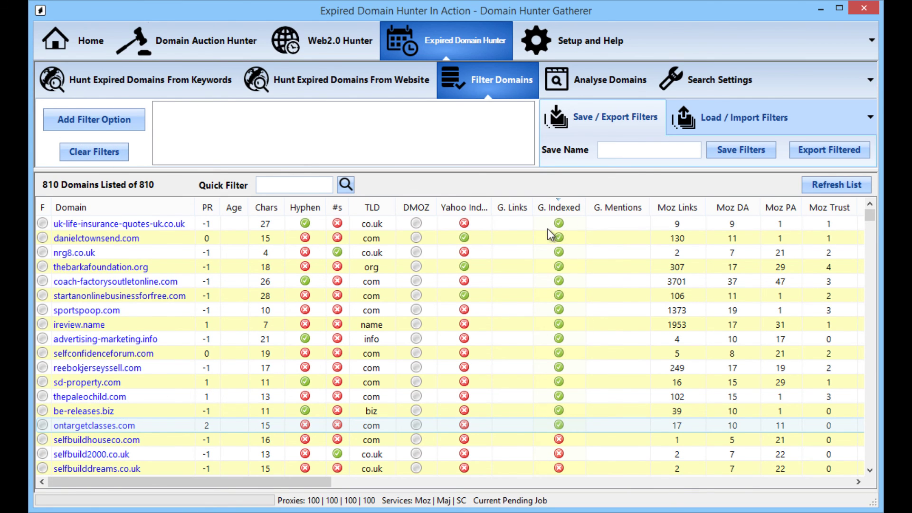
left_click(122, 122)
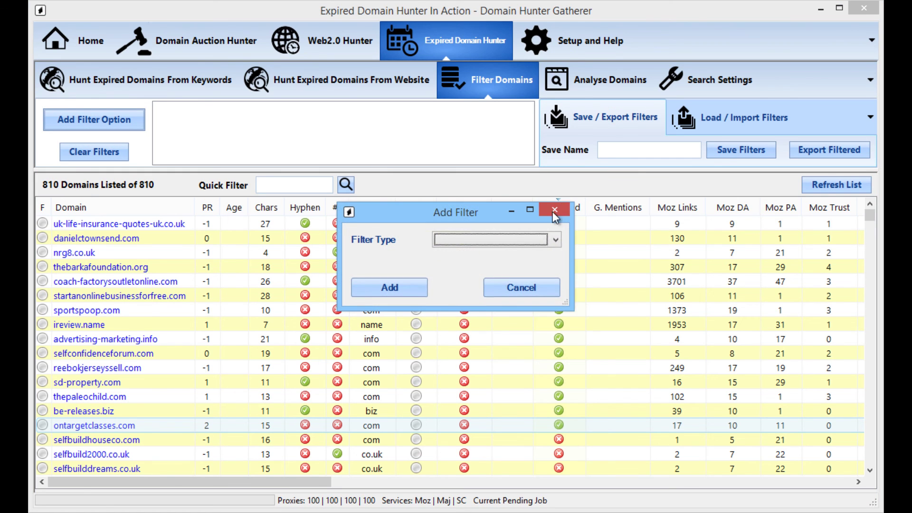
left_click(501, 239)
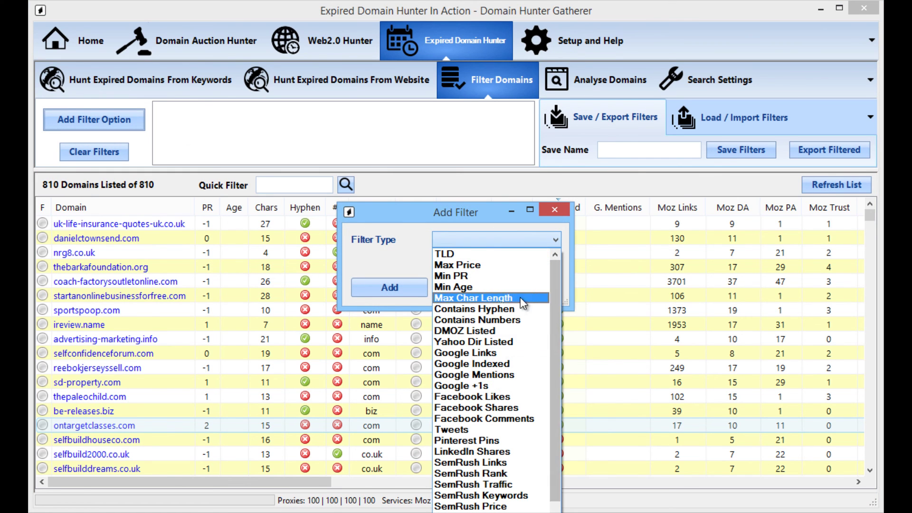
left_click(503, 364)
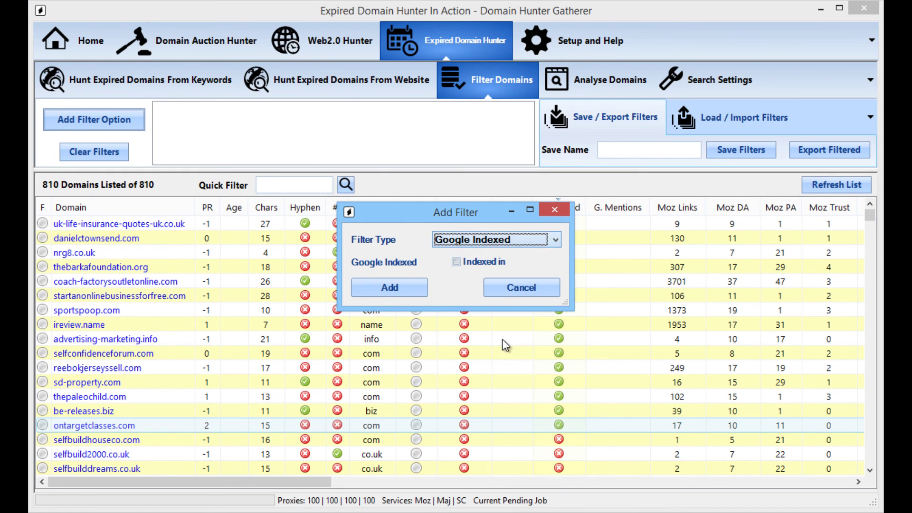
left_click(359, 293)
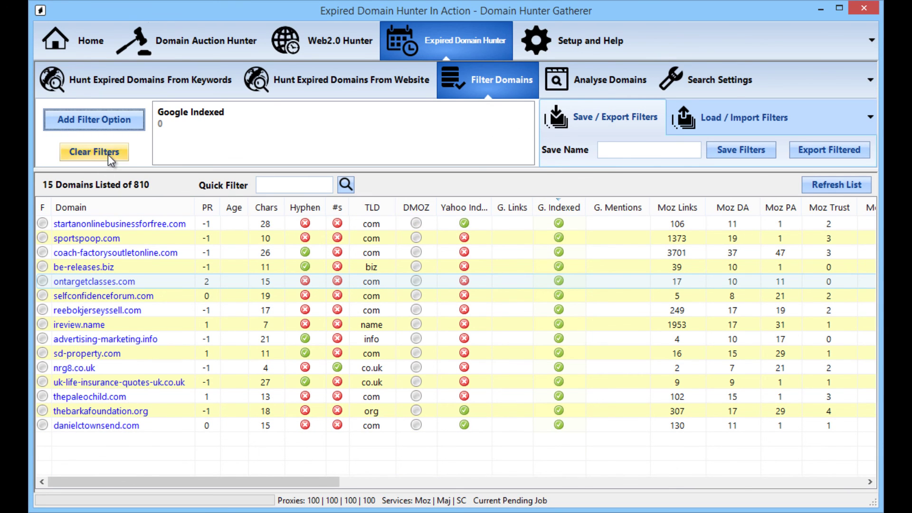
Clear the Google Indexed filter and remove sorting so all 810 domains show in original order.
left_click(88, 153)
right_click(455, 295)
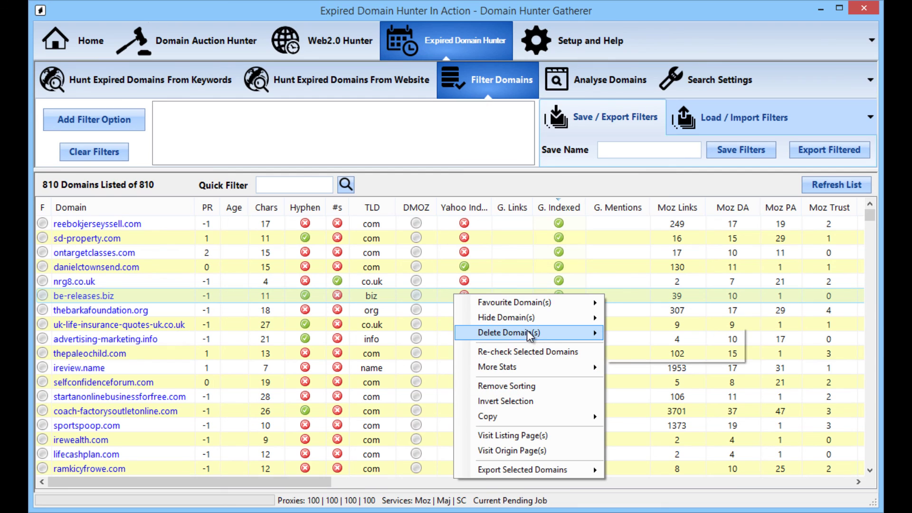
mouse_move(530, 334)
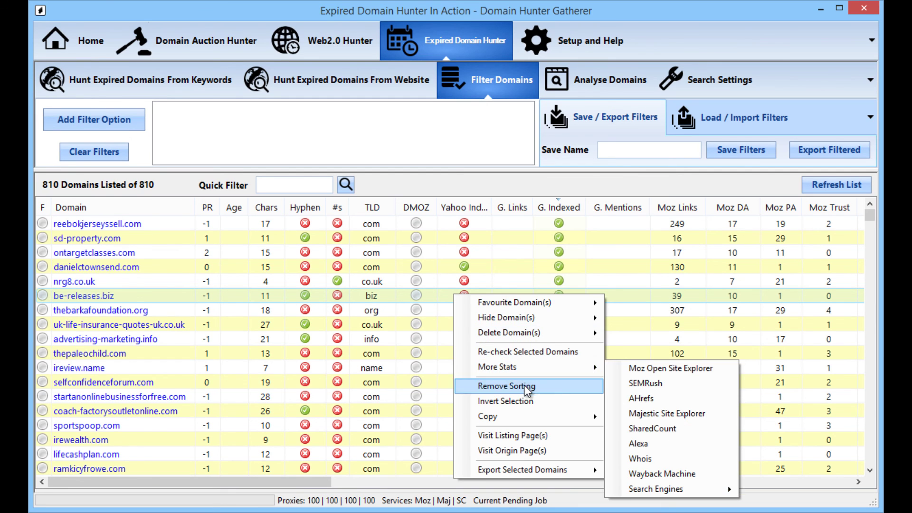
left_click(507, 386)
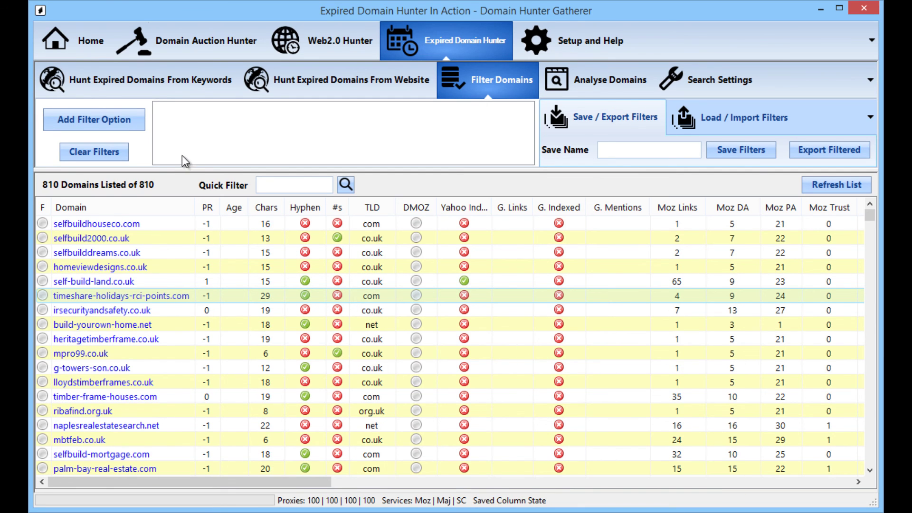
Return to the Hunt Expired Domains From Keywords panel showing 'self build' at crawl level 1.
left_click(159, 79)
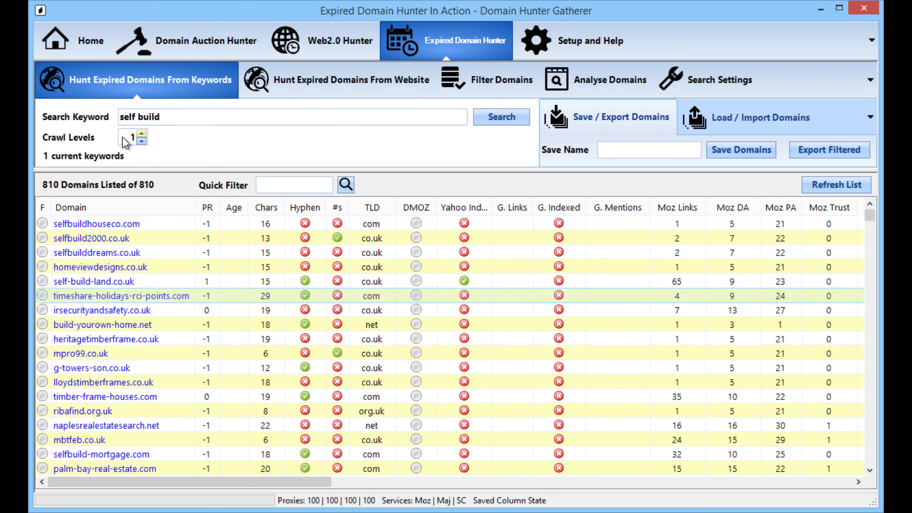